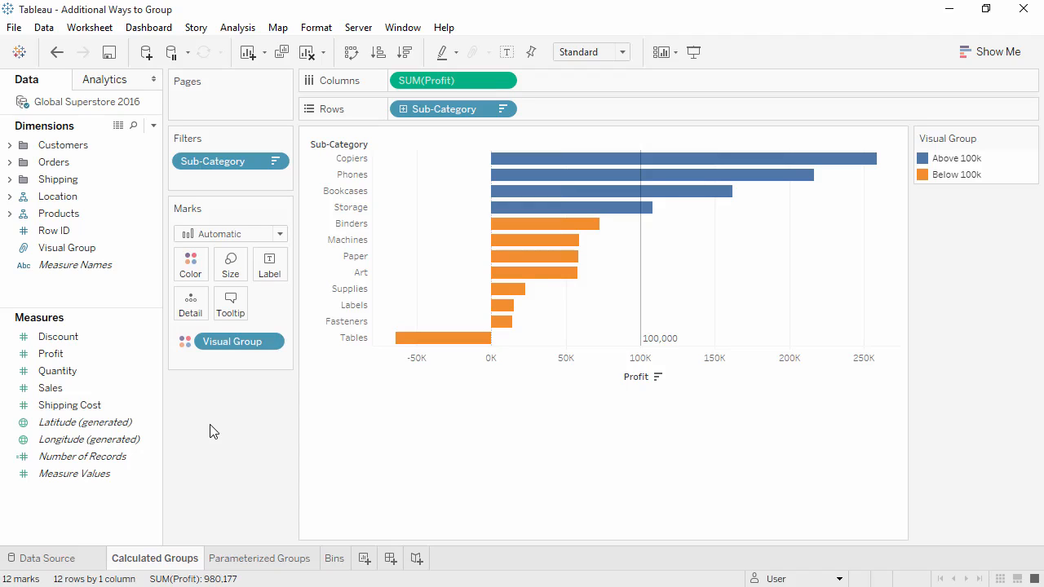
Remove the Sub-Category filter from the Calculated Groups sheet and undo the removal
drag(204, 163, 195, 402)
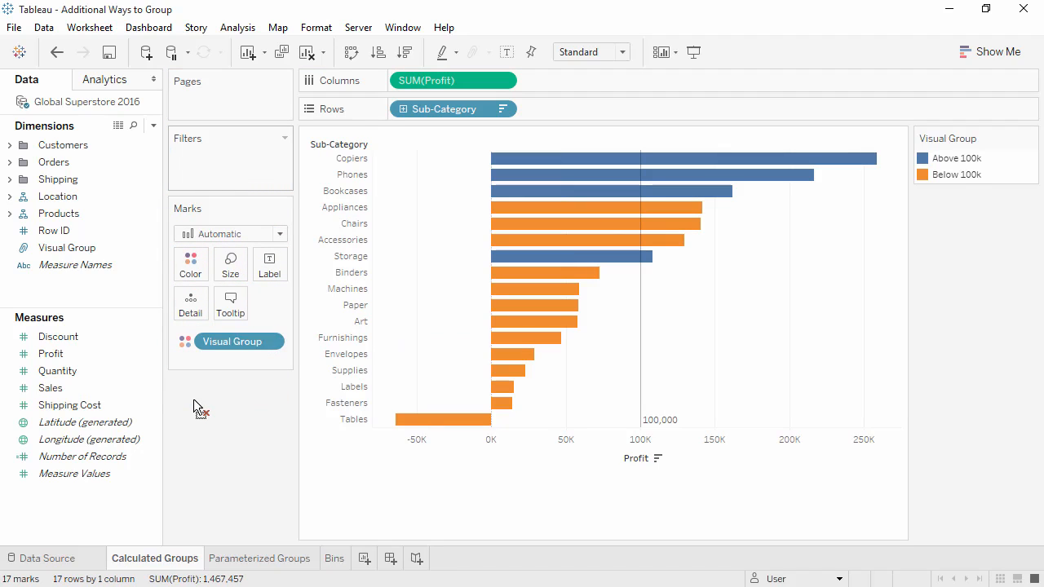
click(58, 53)
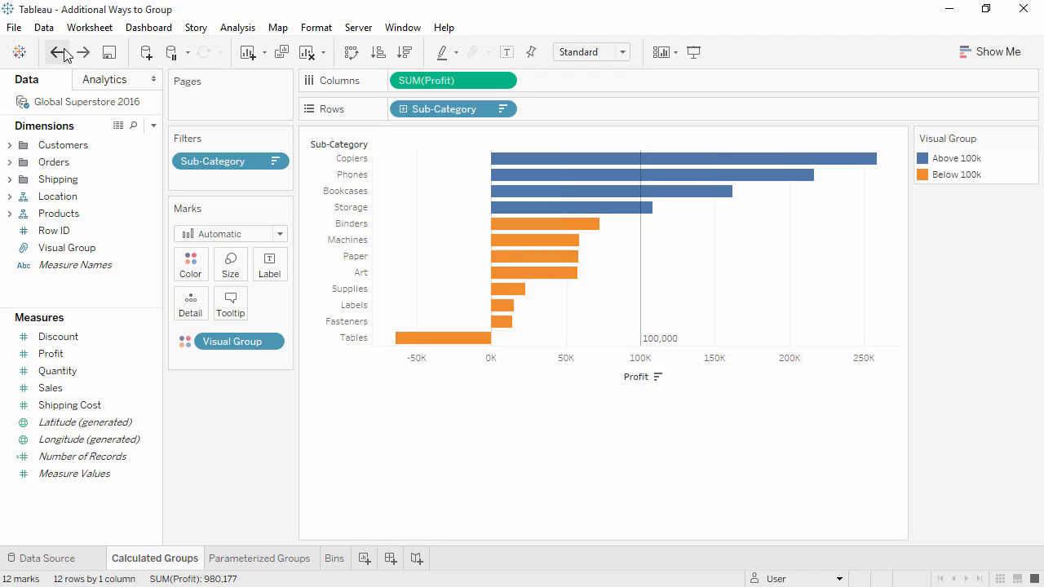
Create a calculated field "High Profit Sub-Categories" returning "Above 100k" if SUM([Profit]) > 100000, else "Below 100k"
right_click(110, 298)
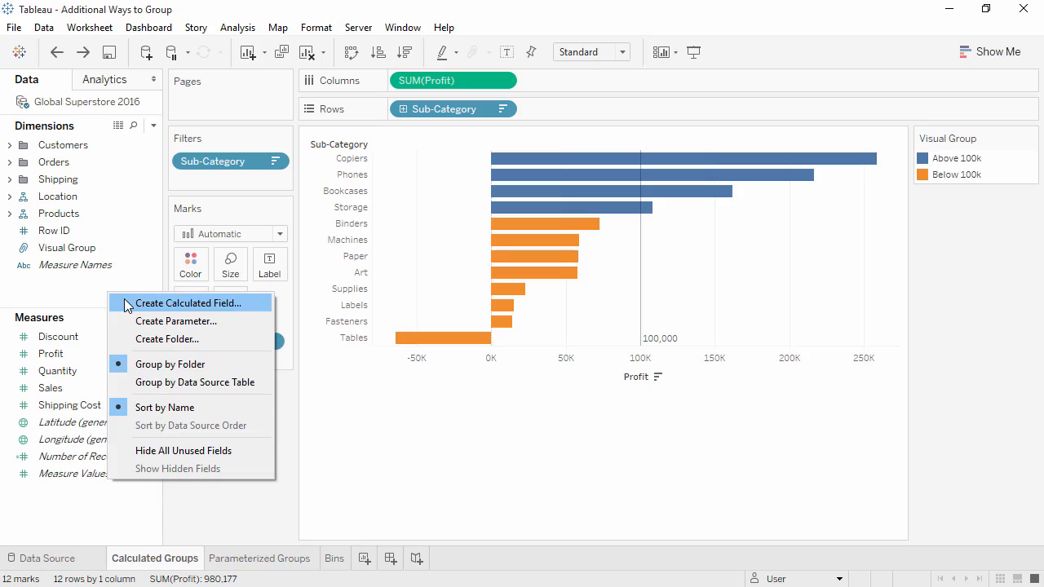
click(125, 302)
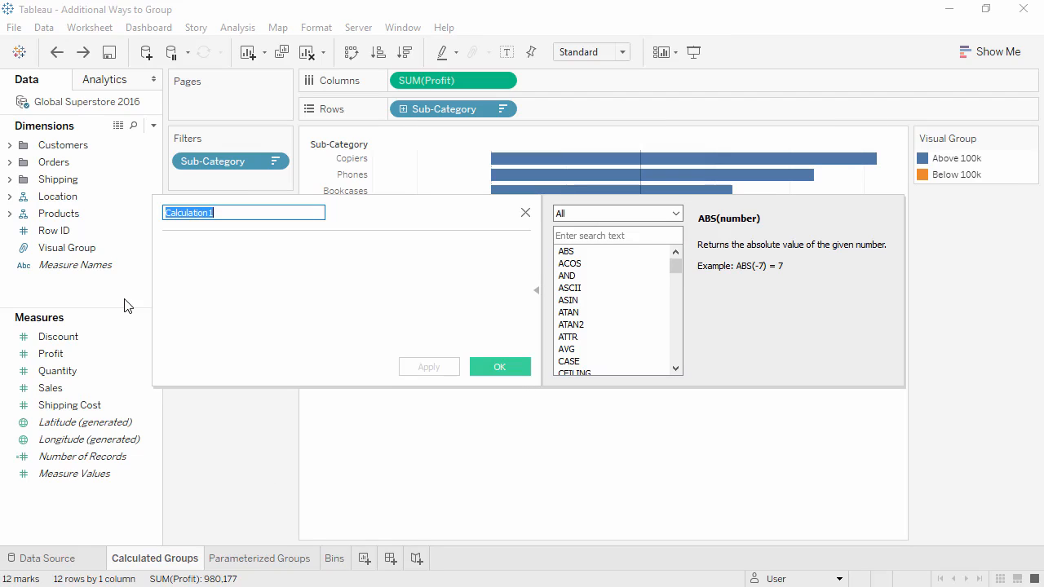
text(High Profit Sub-Categories)
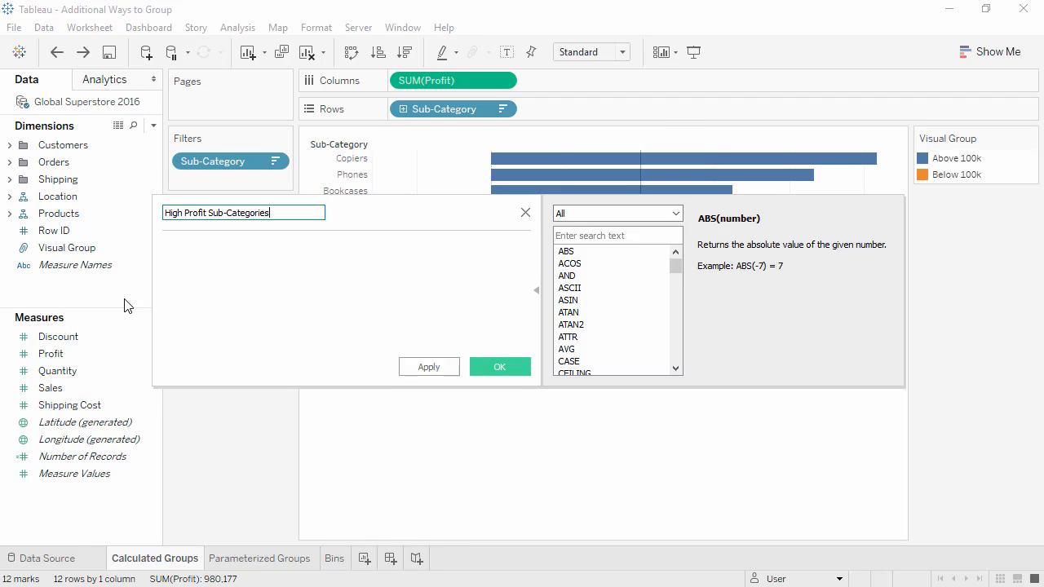
click(168, 281)
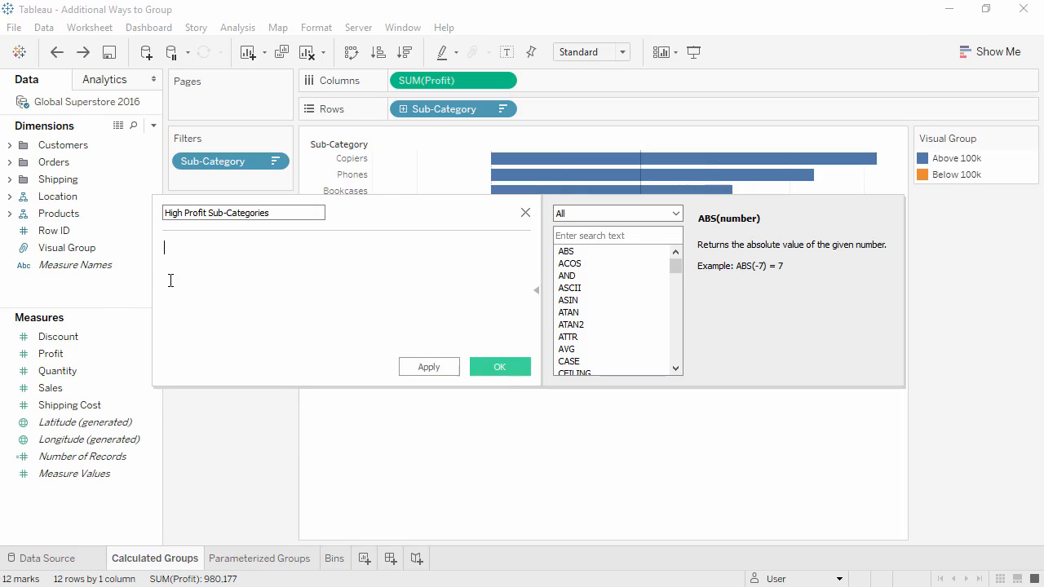
text(IF SUM([Profit]))
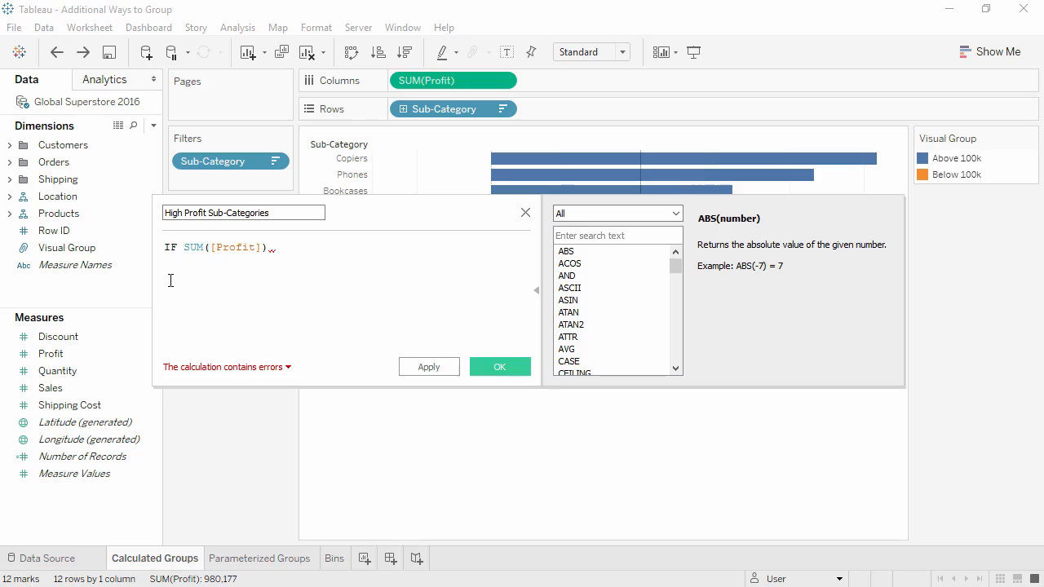
text(> 100000)
key(Return)
text(THEN "Above 100k")
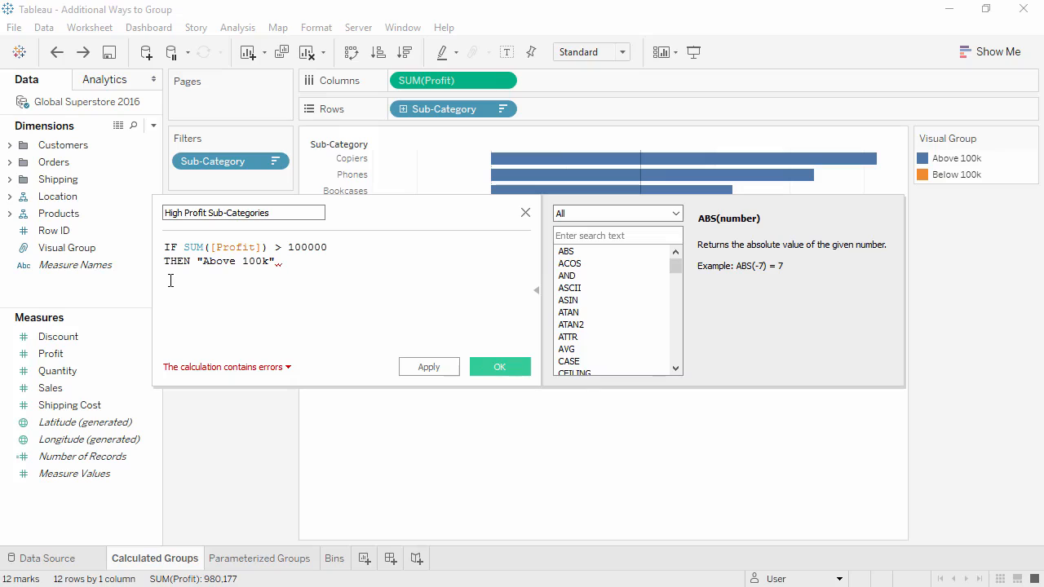
text(ELSE "Below 100k" END)
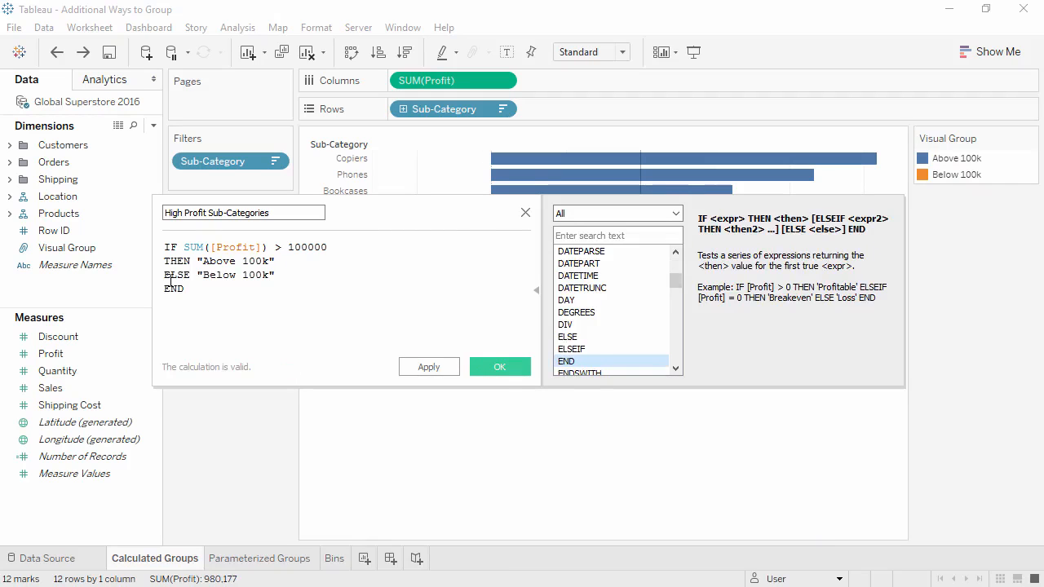
click(497, 368)
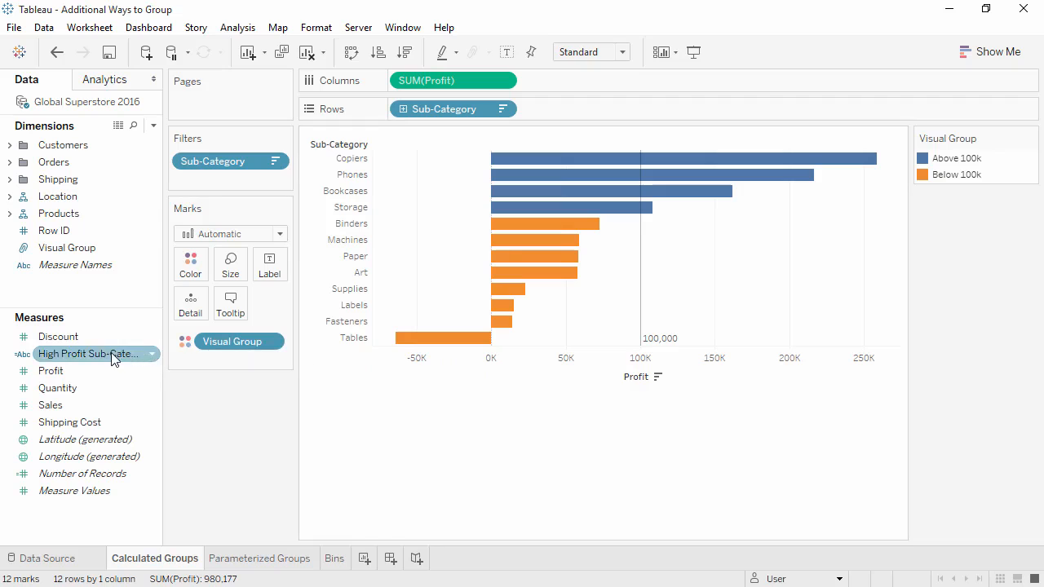
Color the bars by High Profit Sub-Categories instead of Visual Group and remove the Sub-Category filter
drag(109, 354, 221, 349)
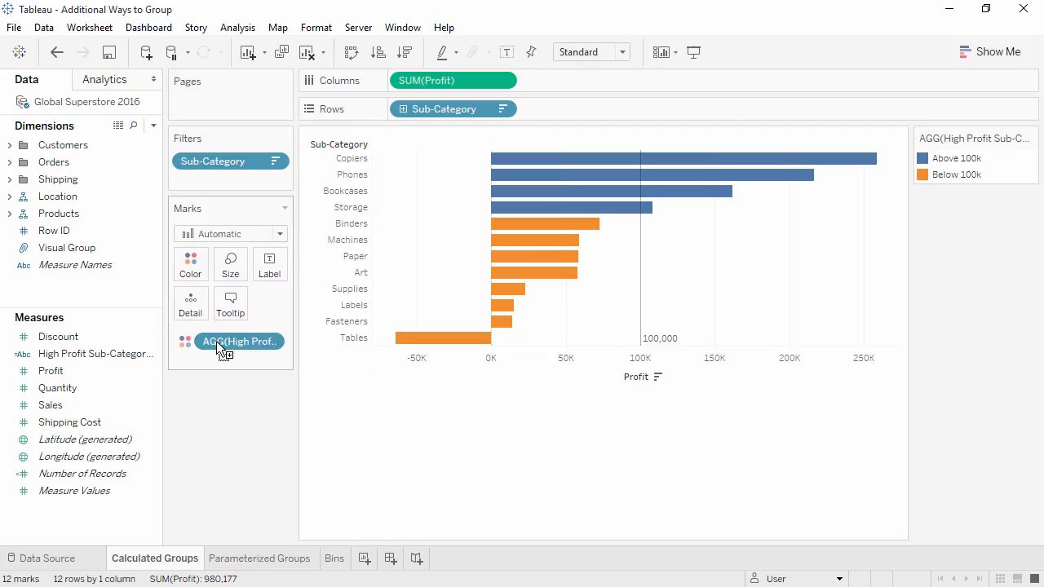
drag(211, 175, 196, 409)
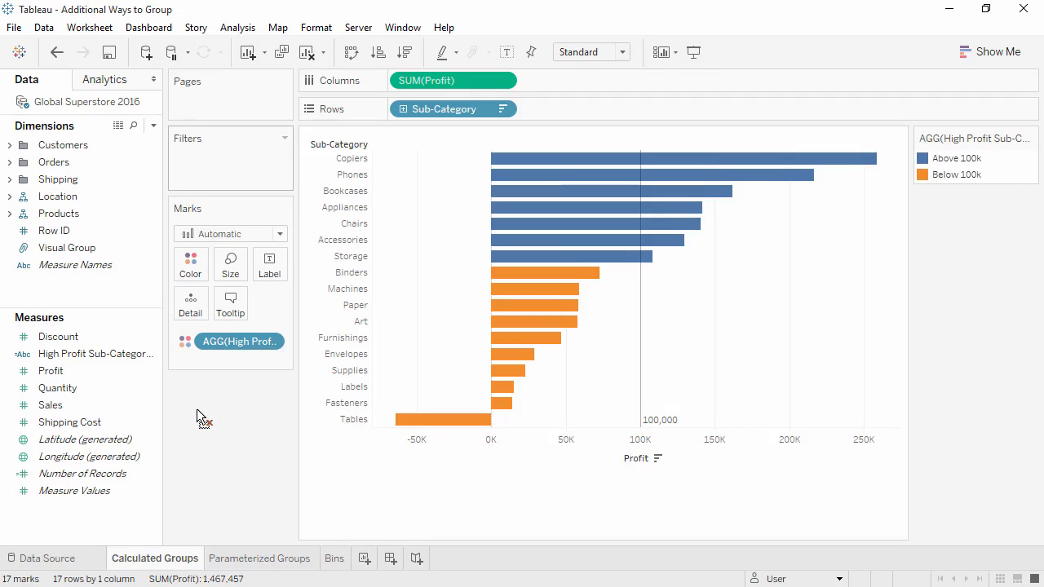
On the Parameterized Groups sheet, create a parameter named Threshold with current value 100000 and show its parameter control
click(238, 559)
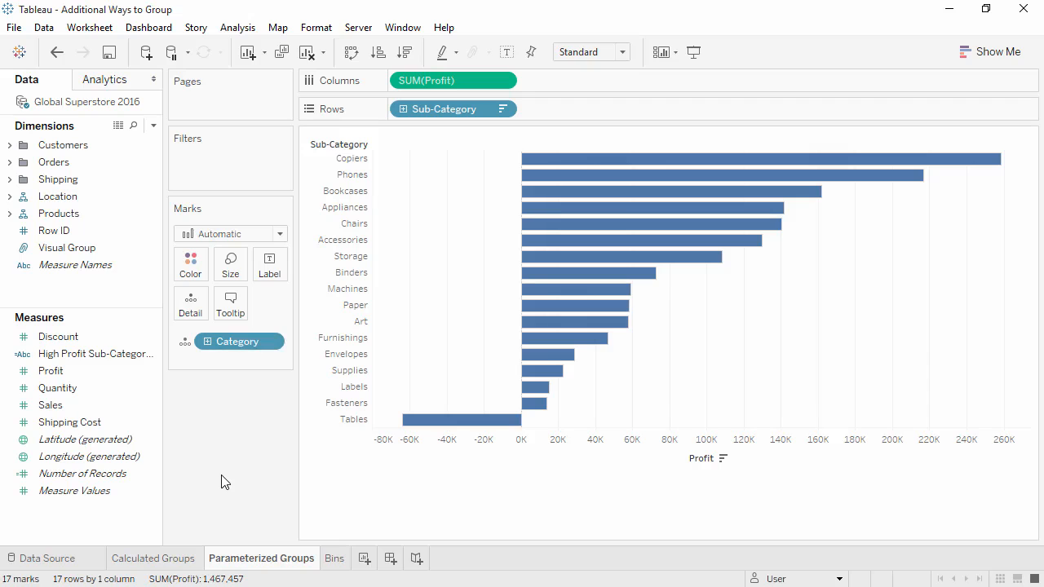
right_click(133, 523)
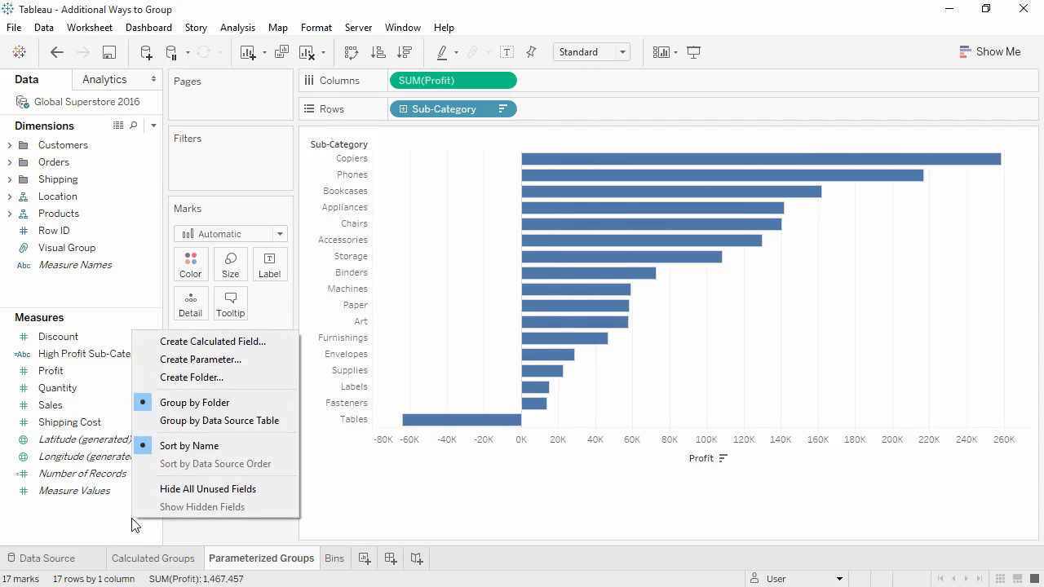
click(196, 365)
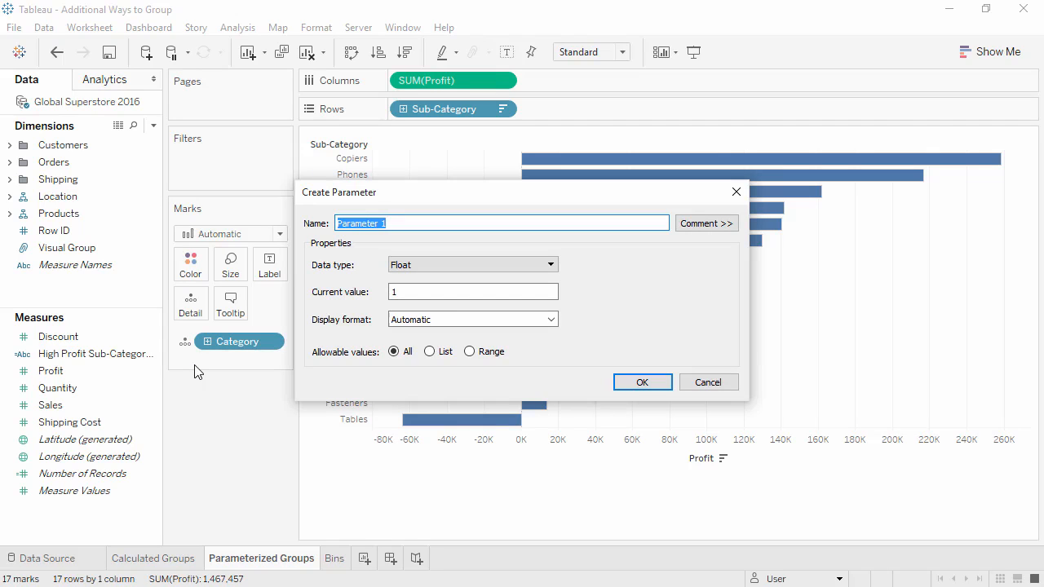
text(Threshold)
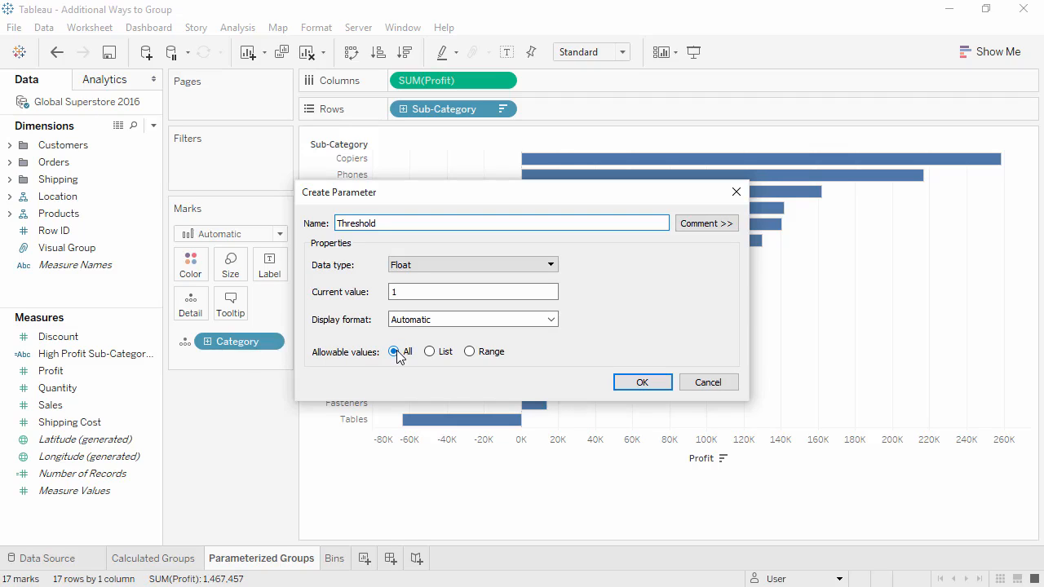
click(410, 296)
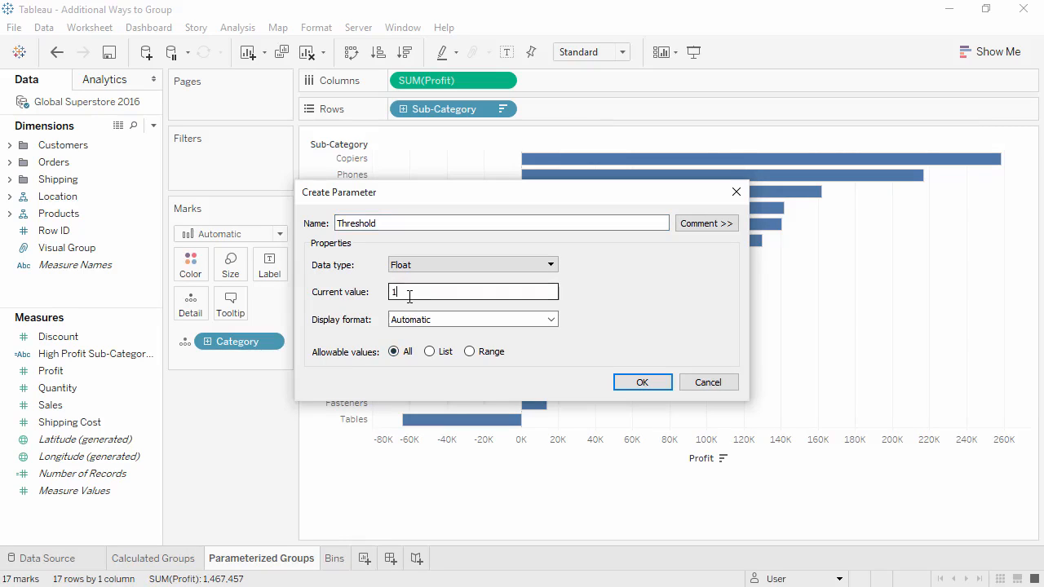
text(00000)
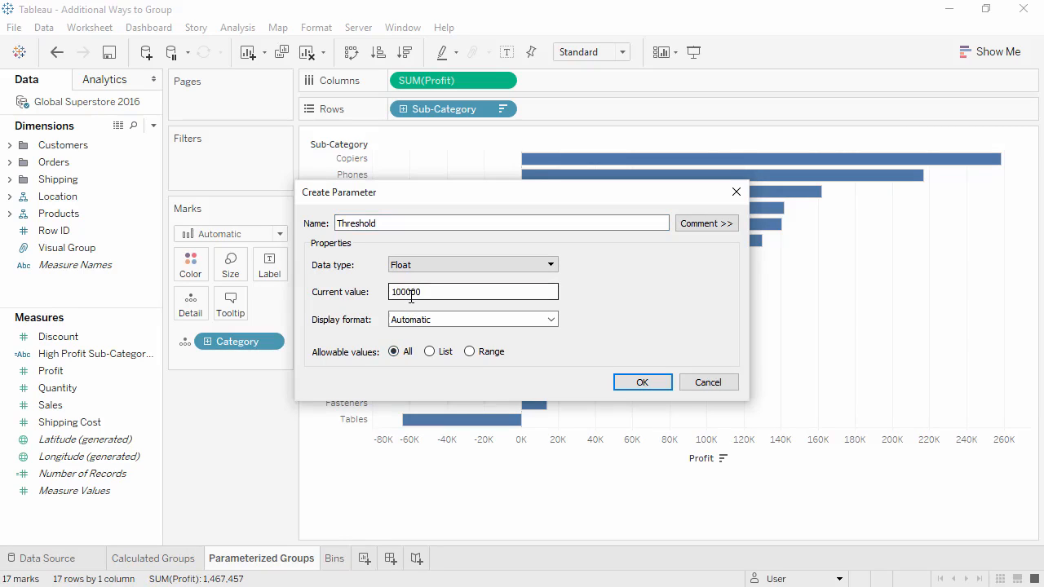
click(629, 388)
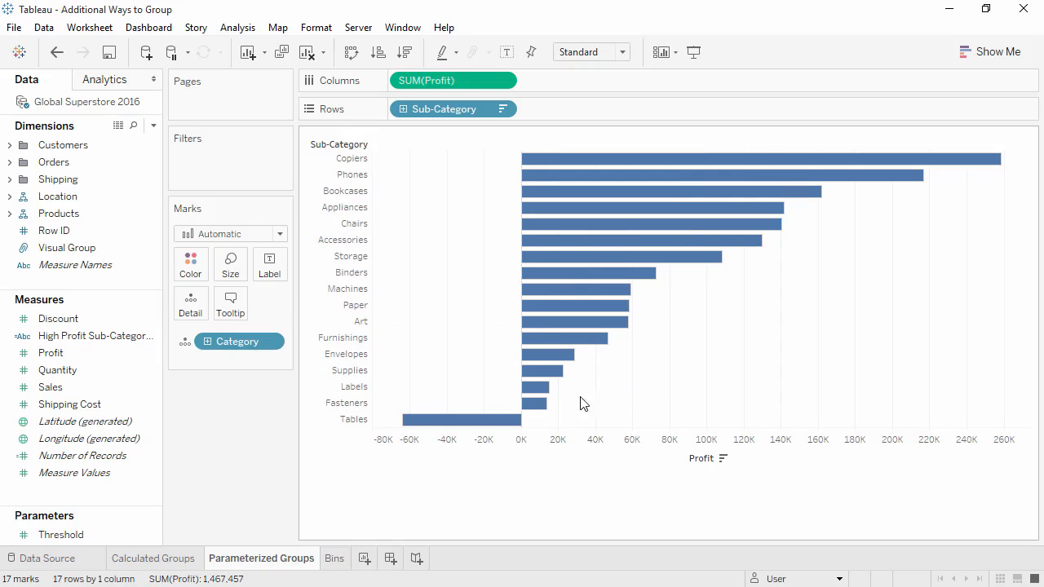
right_click(77, 537)
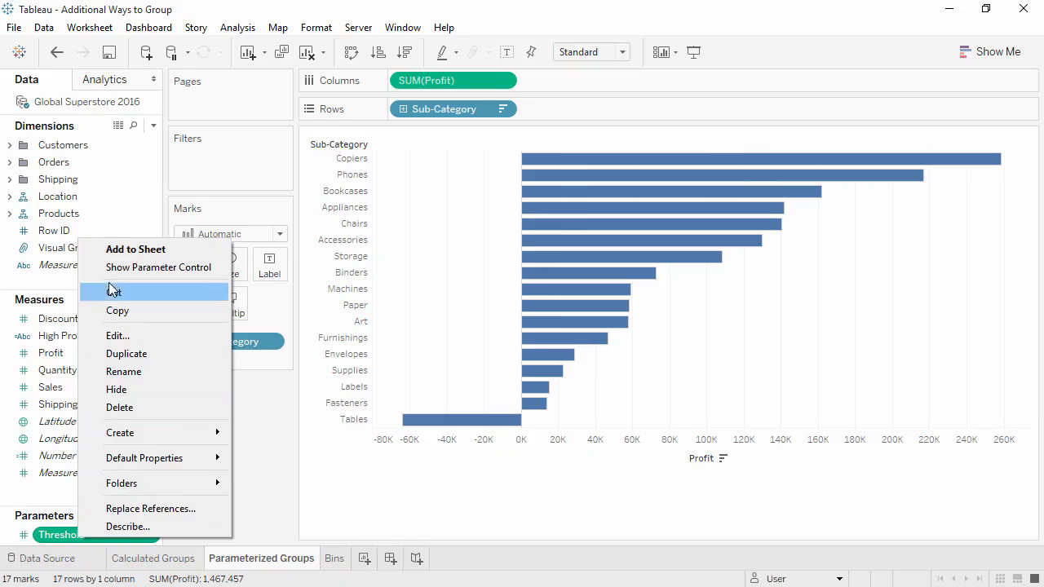
click(113, 269)
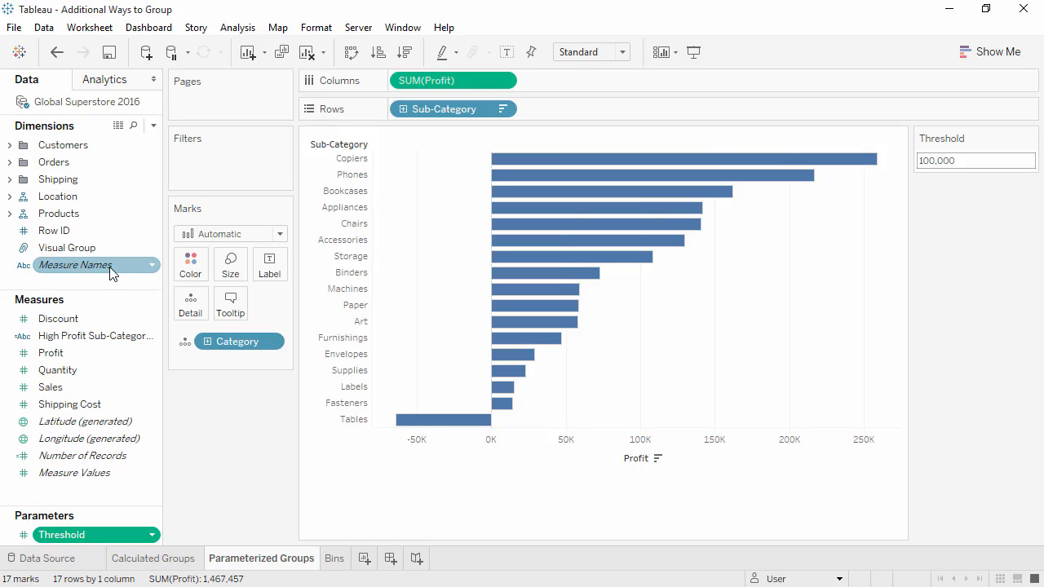
Create a calculated field "Parameter High Profit" returning "True" if SUM([Profit]) > [Threshold], else "False"
right_click(112, 289)
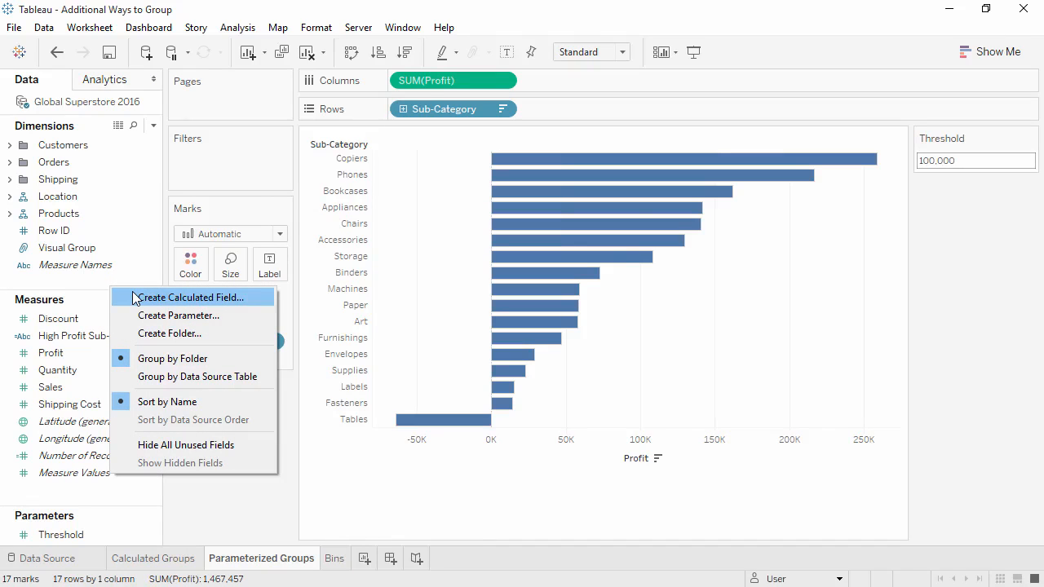
click(136, 297)
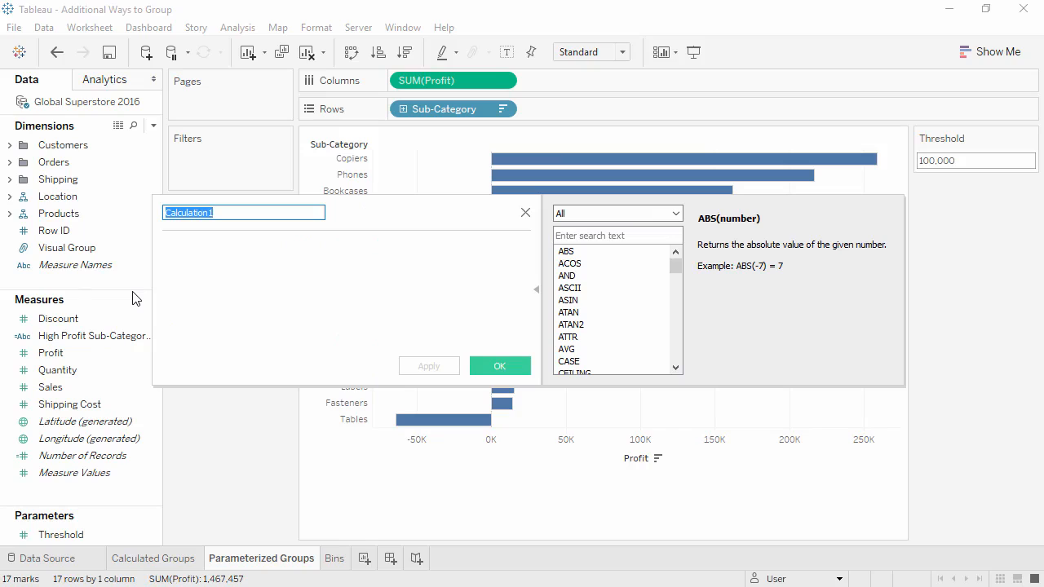
text(Parameter High Profit)
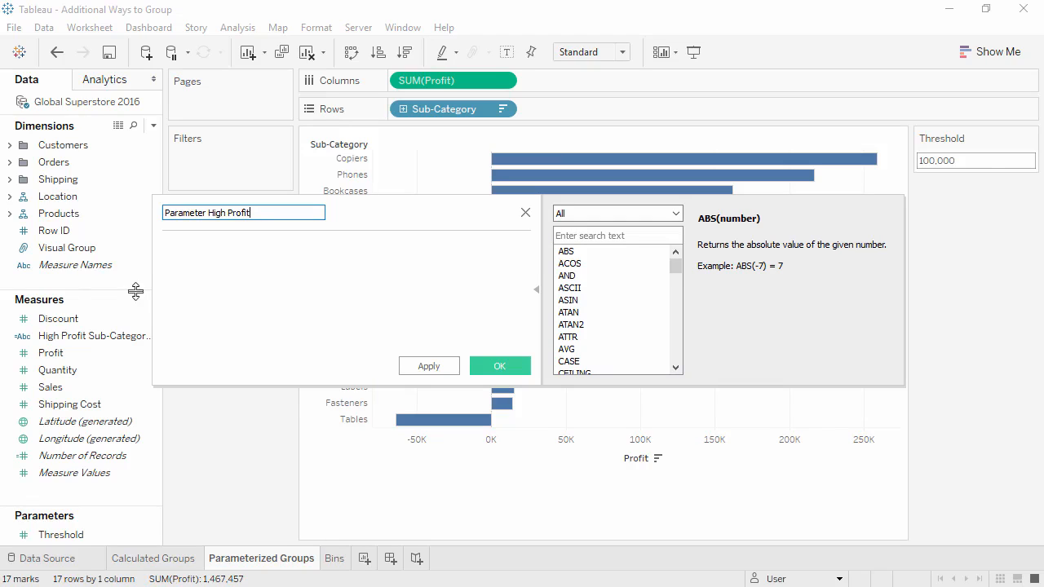
click(222, 298)
text(IF SUM([Profit]) >)
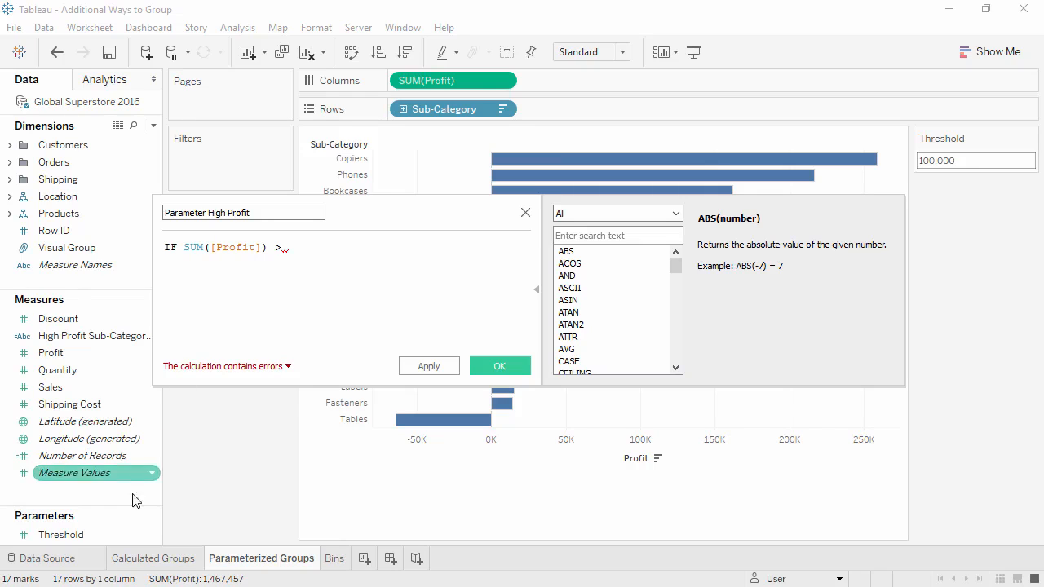
drag(114, 535, 375, 288)
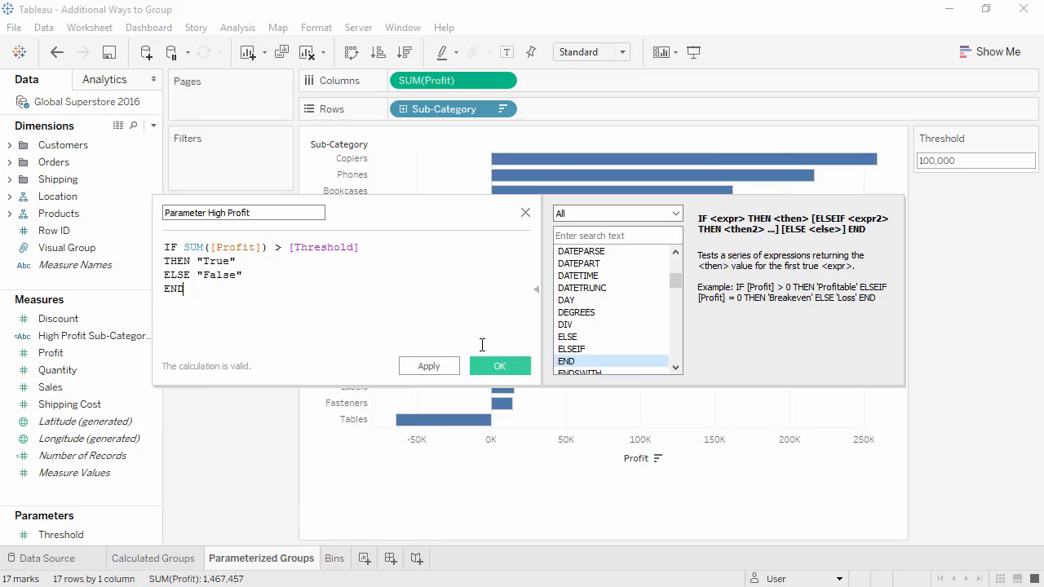
click(511, 367)
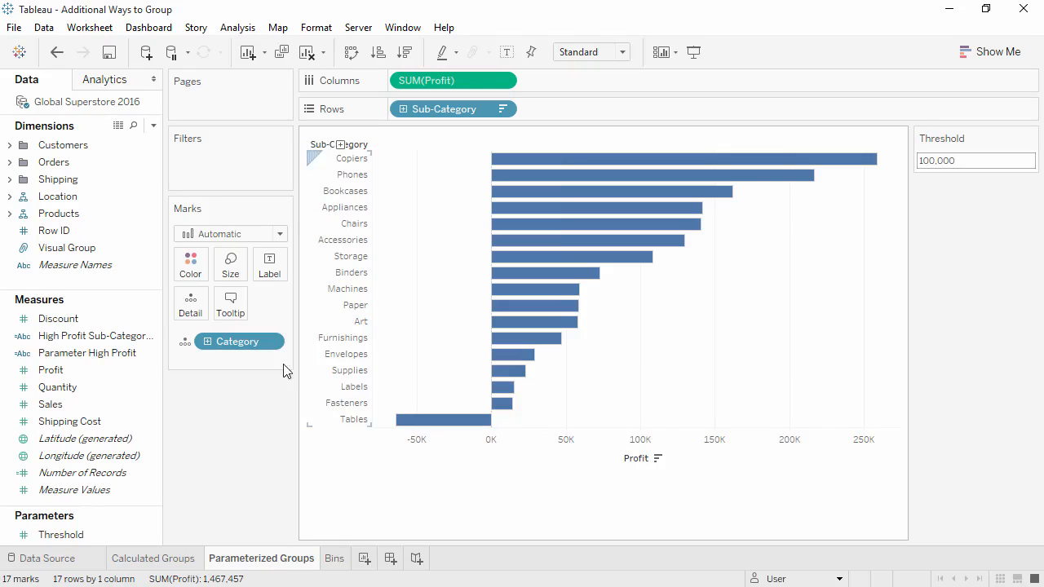
Color the bars by Parameter High Profit and set the Threshold parameter to 200000
click(124, 349)
drag(124, 349, 188, 276)
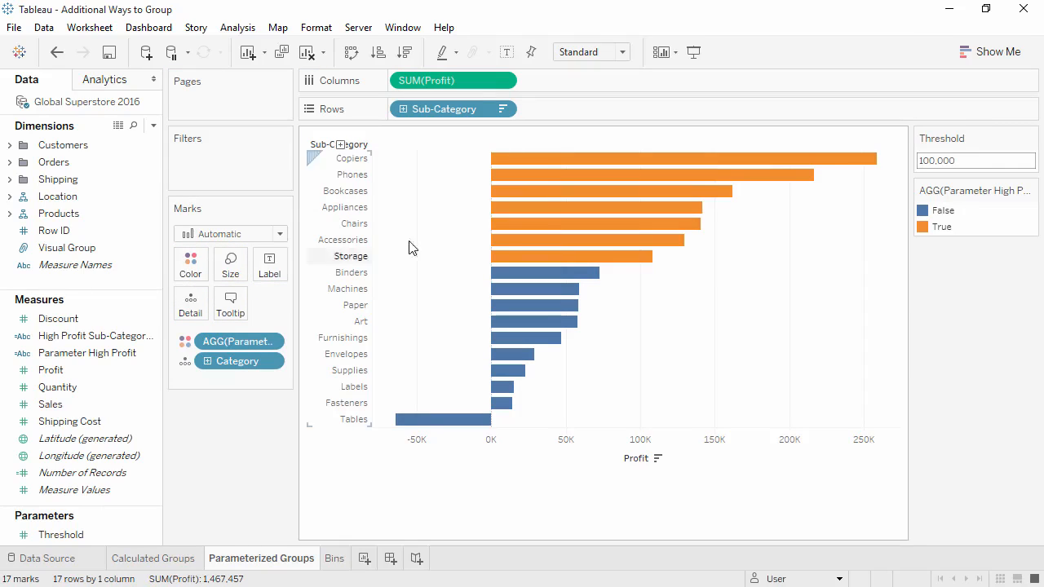
click(971, 161)
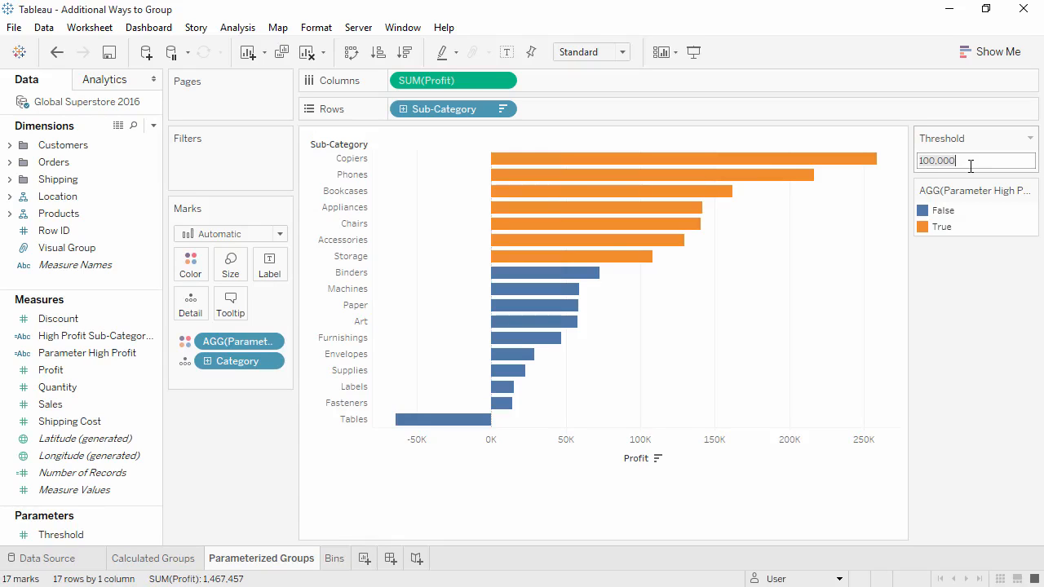
text(200000)
key(Return)
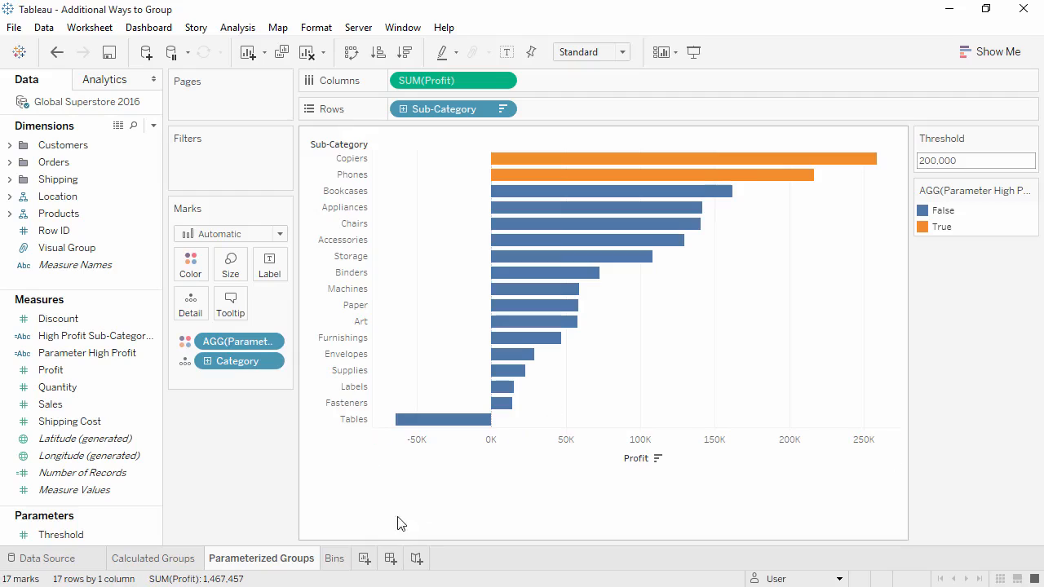
On the Bins sheet, create bins from the Sales measure with a bin size of 1500
click(335, 558)
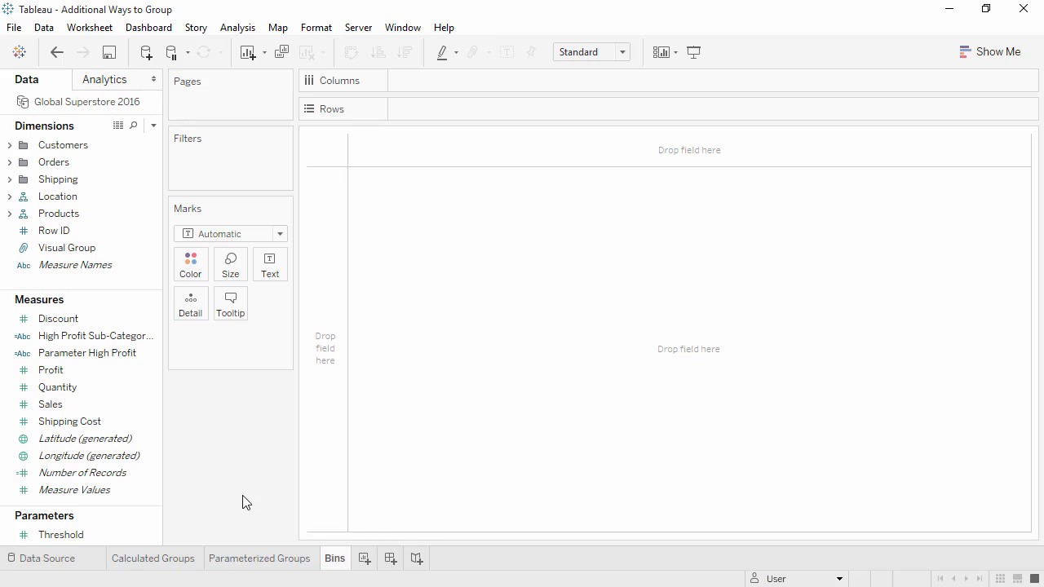
click(137, 408)
right_click(136, 410)
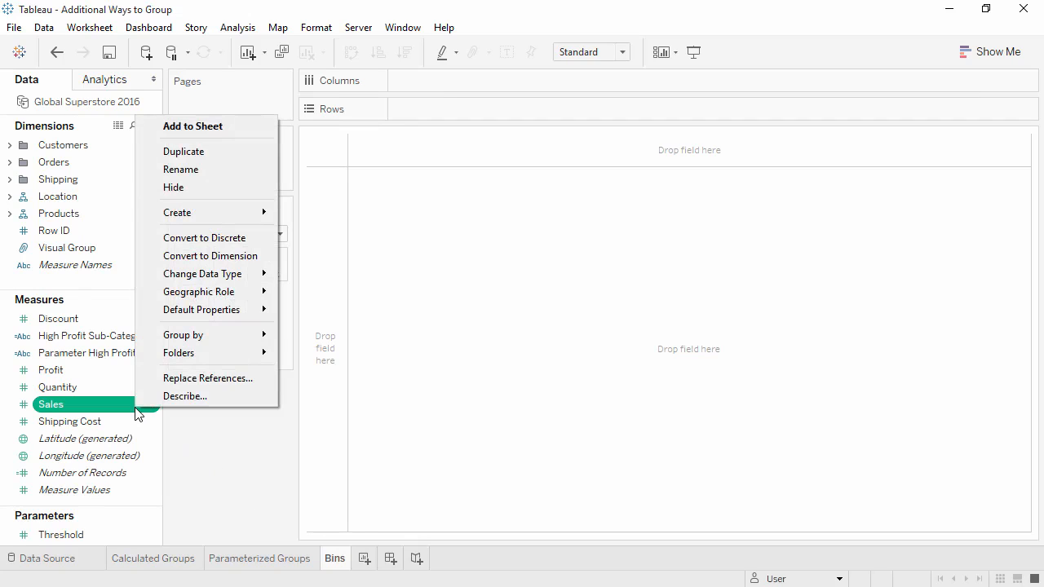
mouse_move(211, 220)
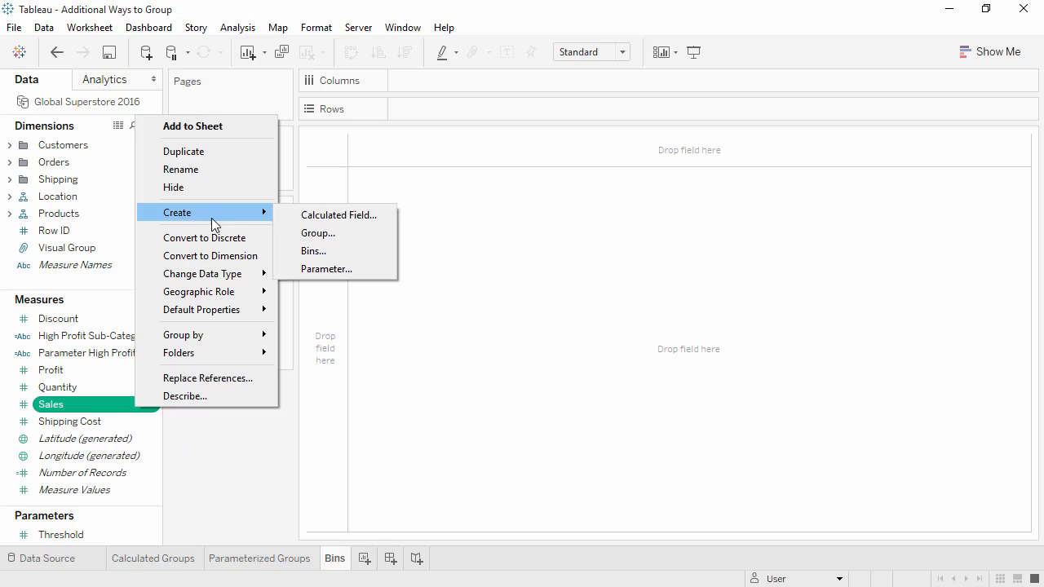
click(310, 251)
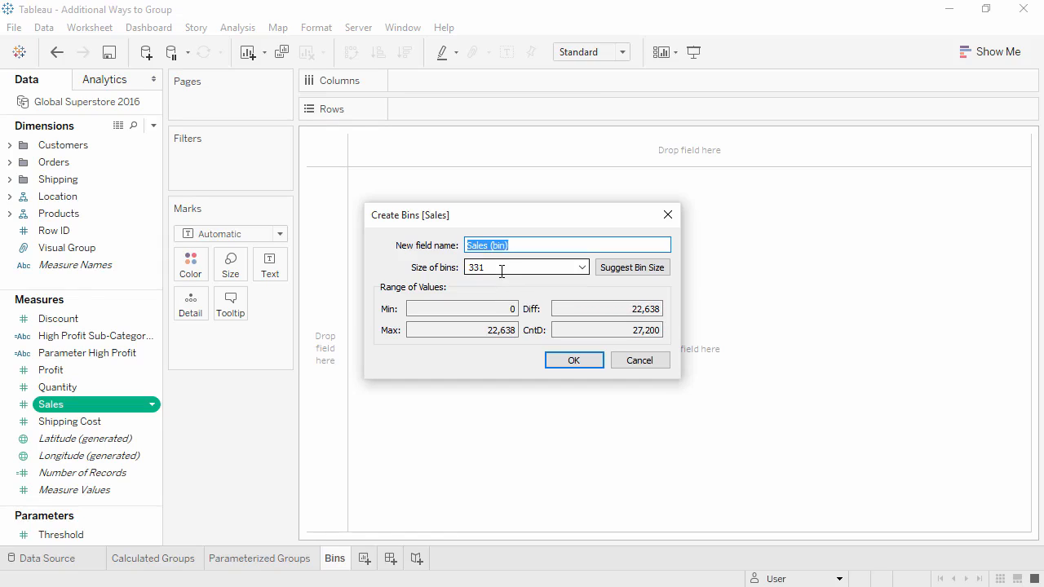
drag(501, 270, 445, 270)
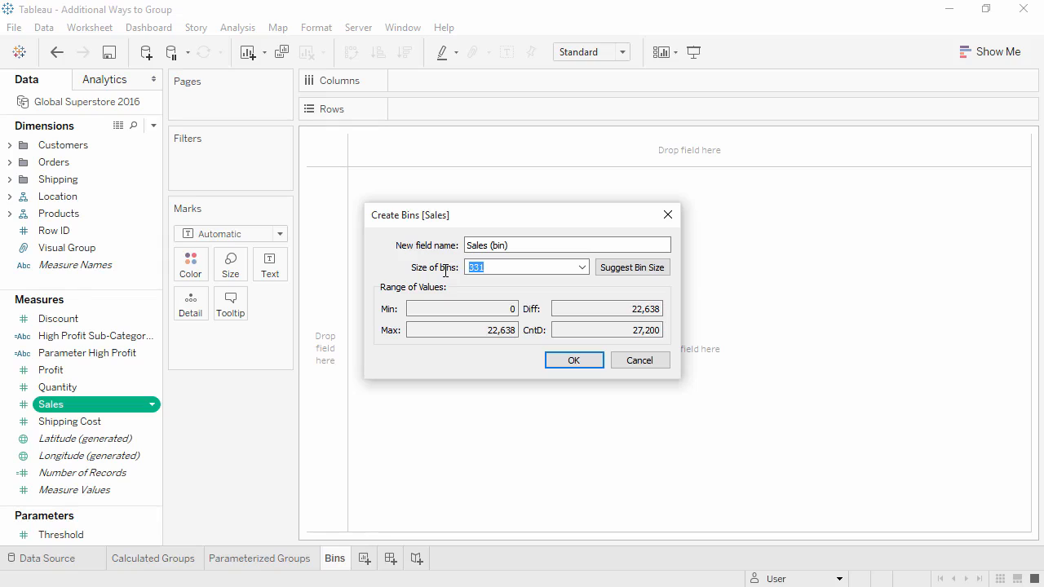
text(1500)
click(562, 360)
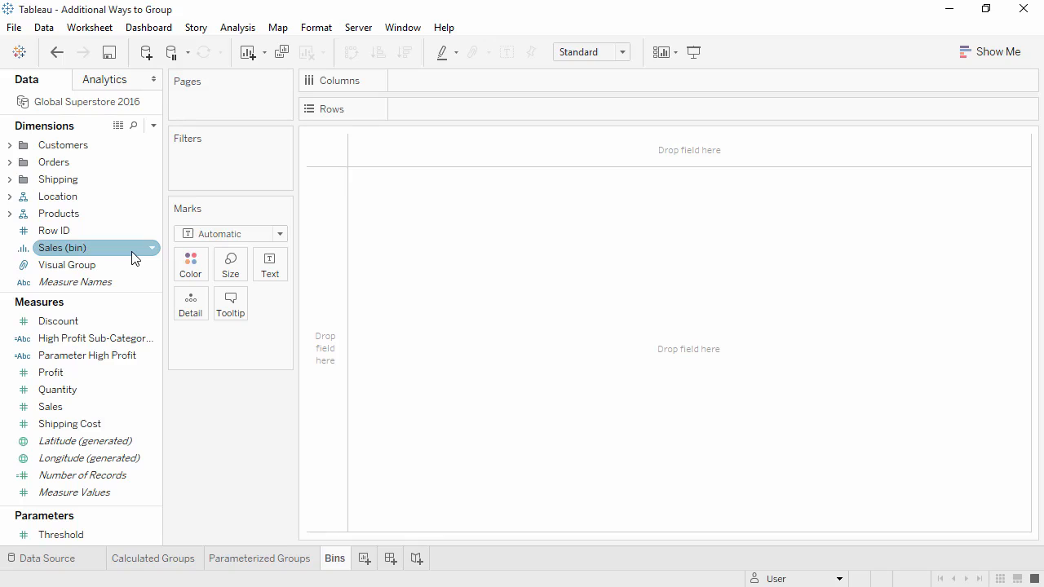
Build a histogram with Sales (bin) on columns and the sum of Sales on rows
drag(135, 258, 450, 84)
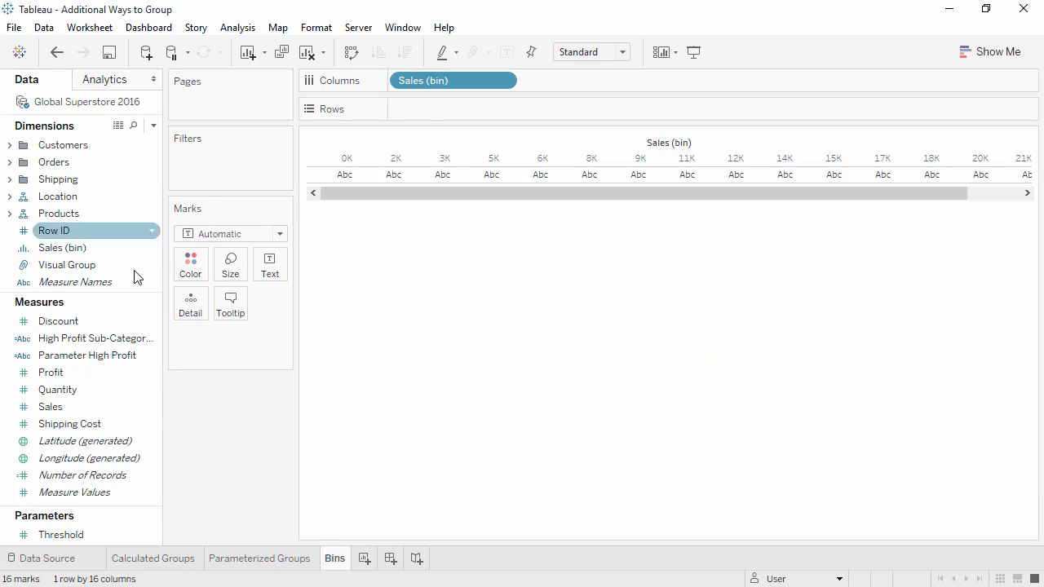
drag(87, 409, 410, 114)
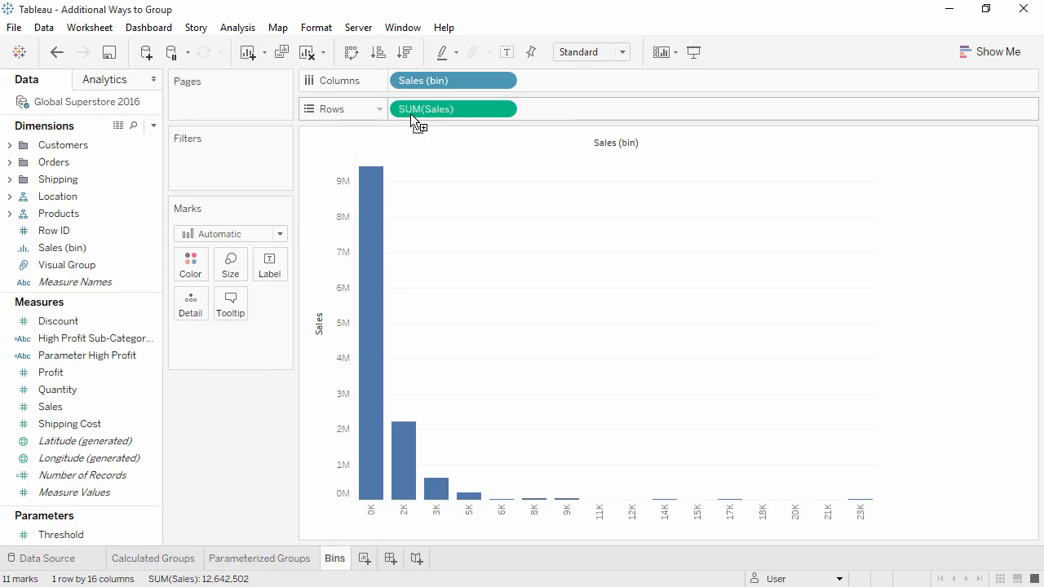